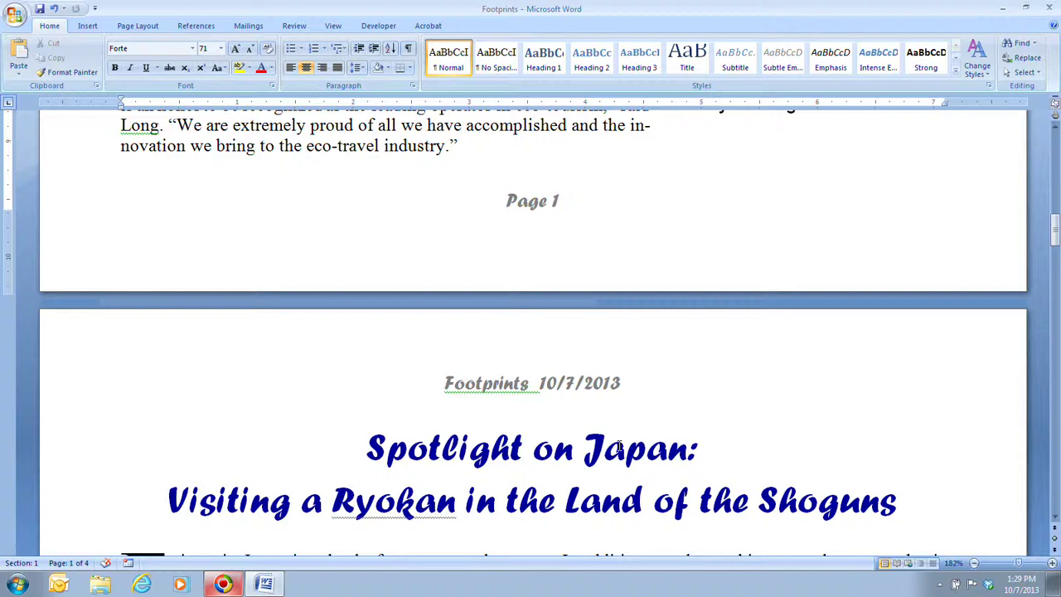
- Open the header above the Spotlight on Japan heading for editing and show the formatting marks
scroll(682, 458, "down", 3)
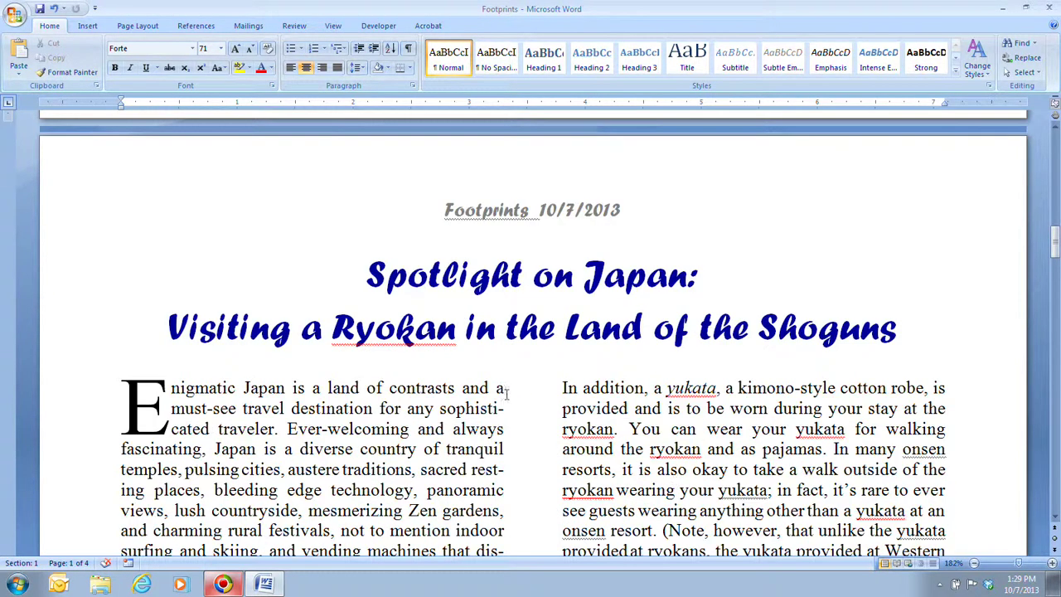
left_click(369, 266)
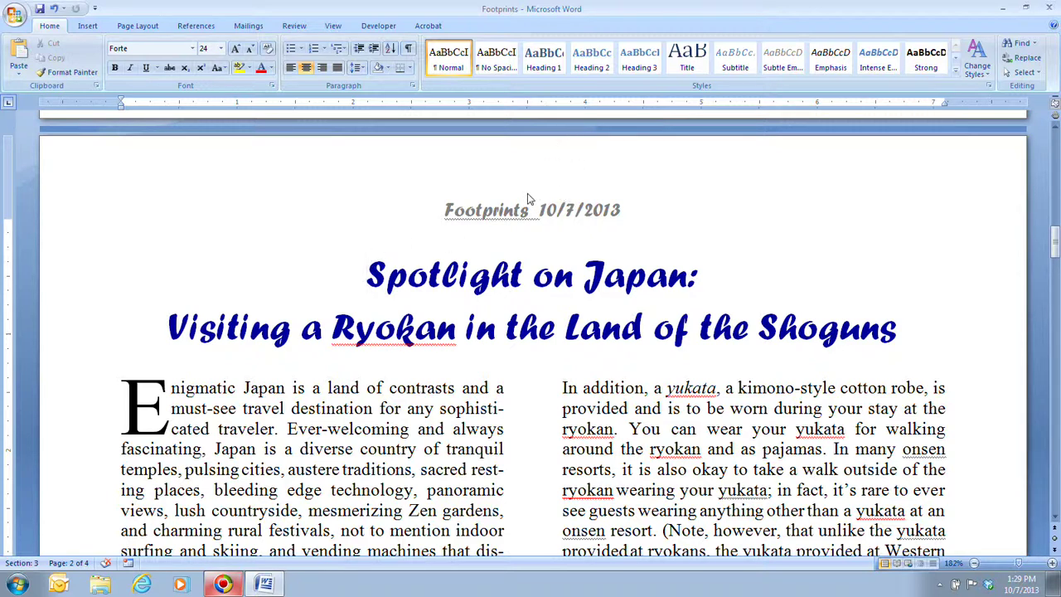
left_click(90, 26)
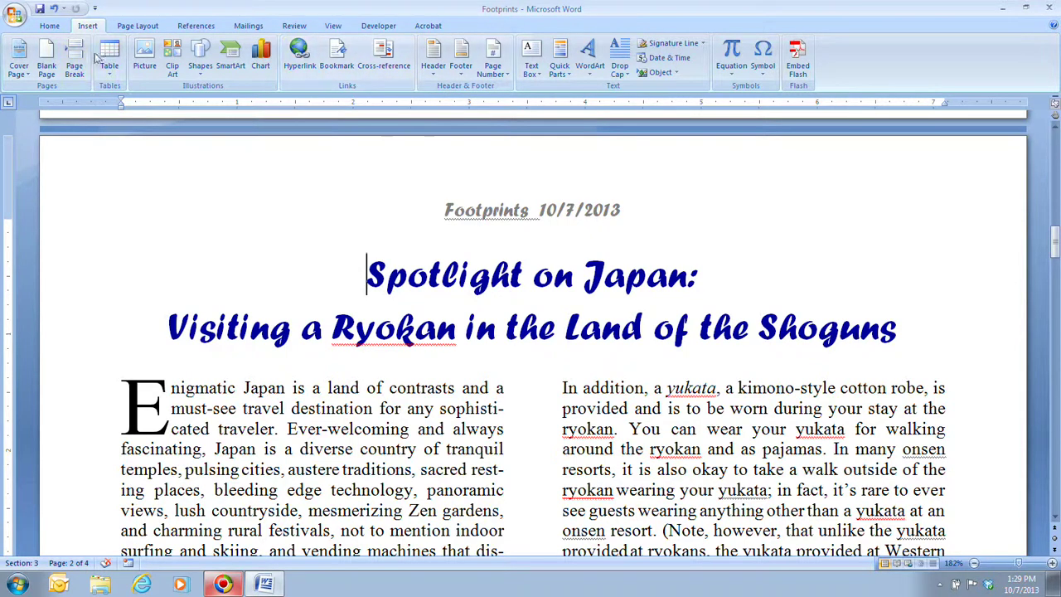
left_click(431, 71)
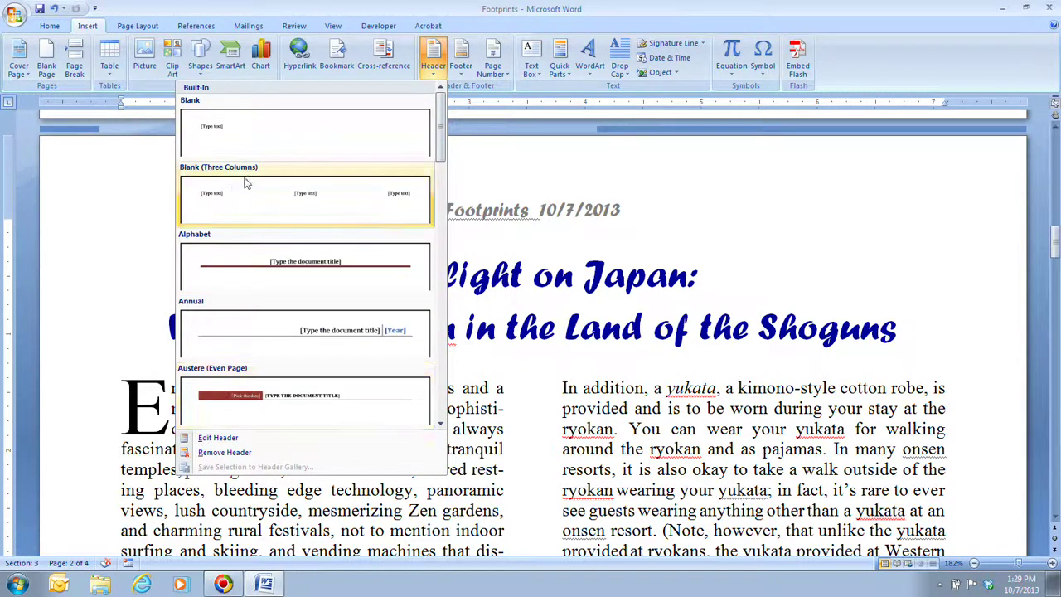
left_click(268, 443)
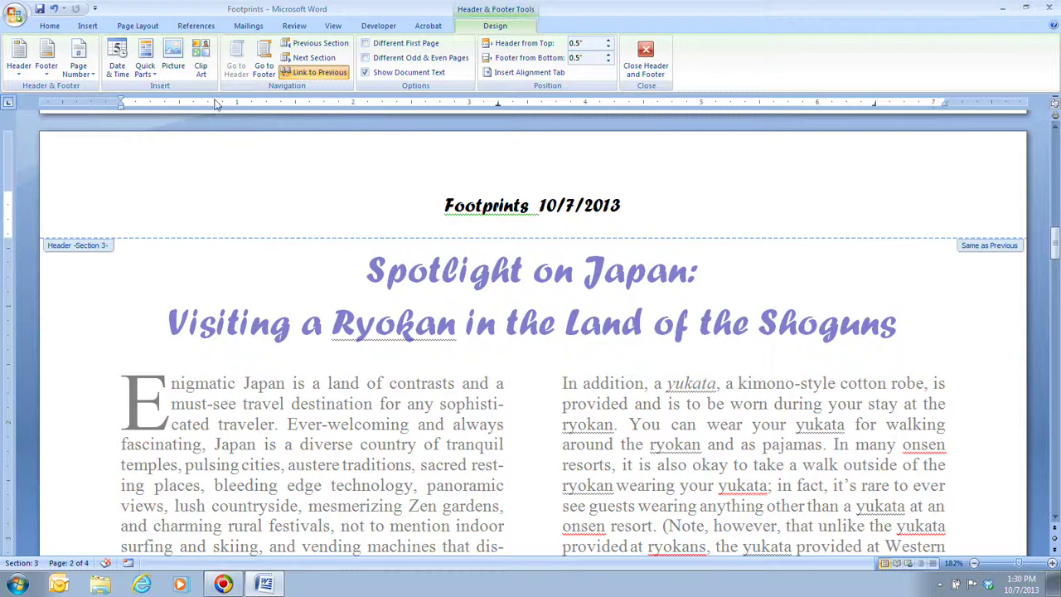
left_click(49, 26)
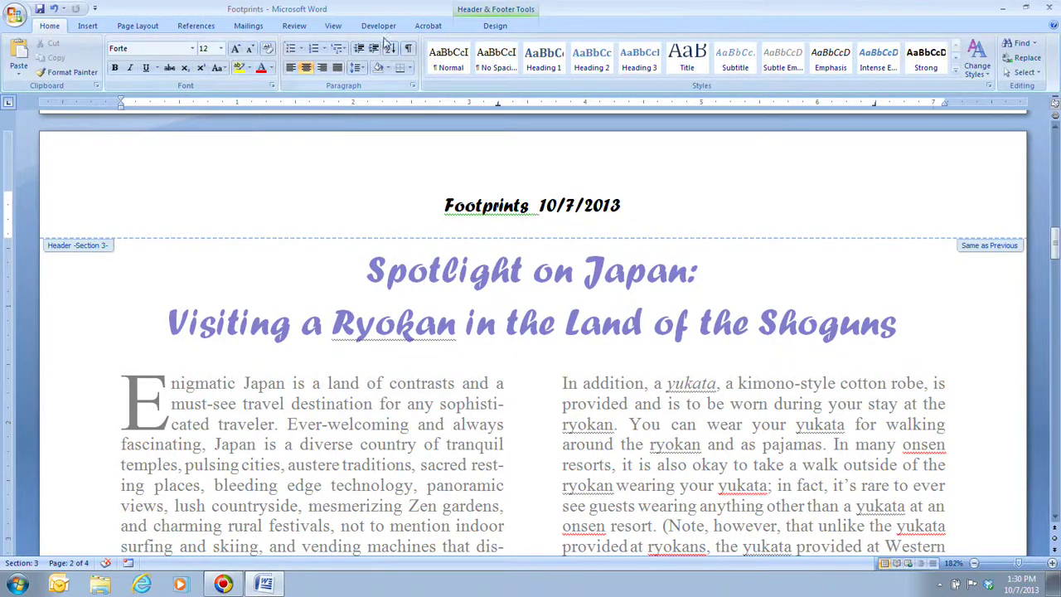
left_click(408, 51)
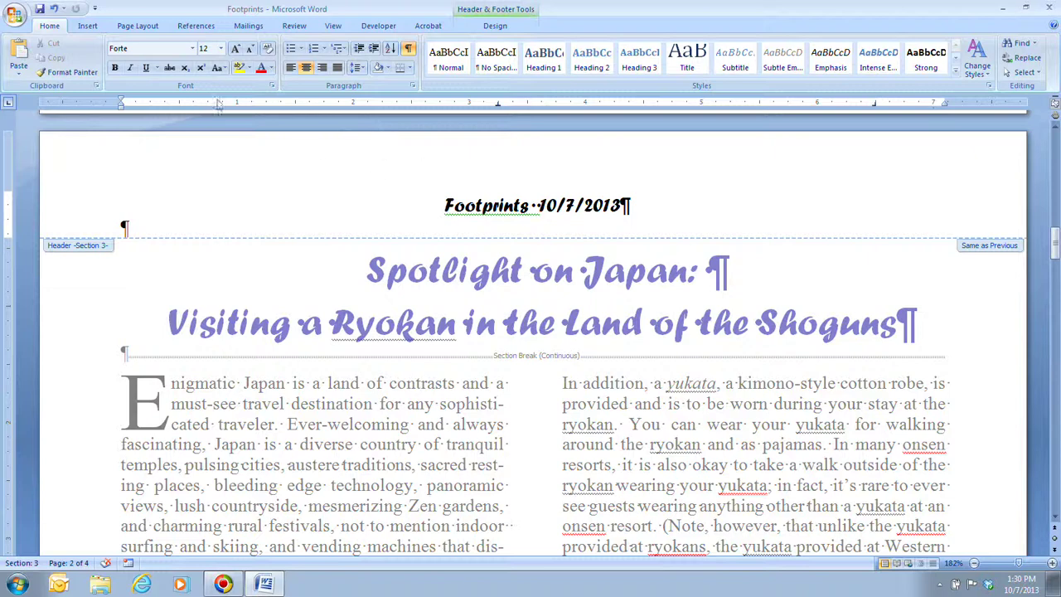
left_click(485, 27)
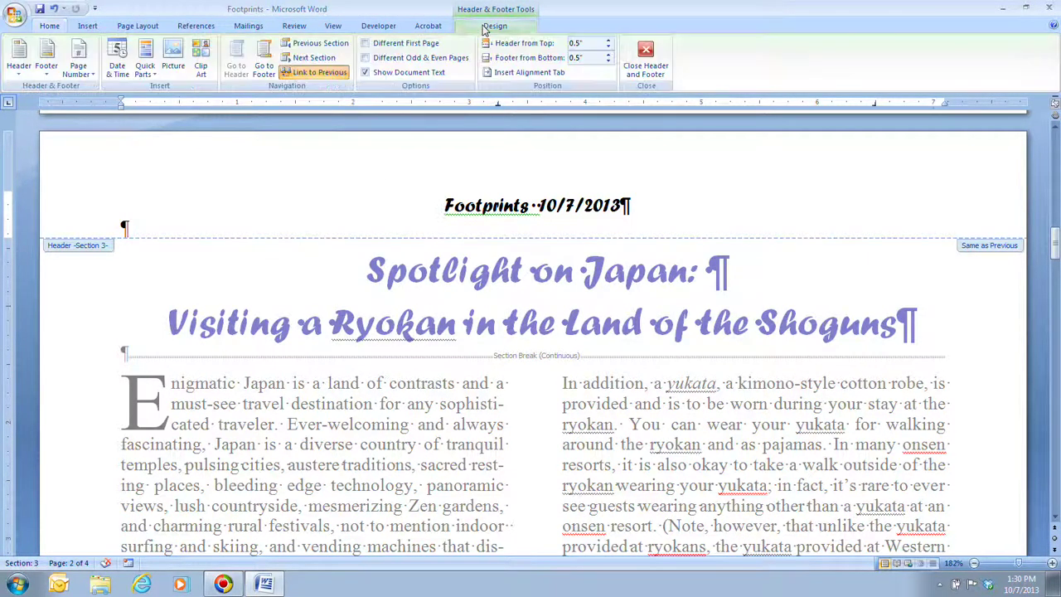
- Insert a bullet symbol (character code 2022) between the two spaces separating Footprints and the date in the header
left_click(534, 205)
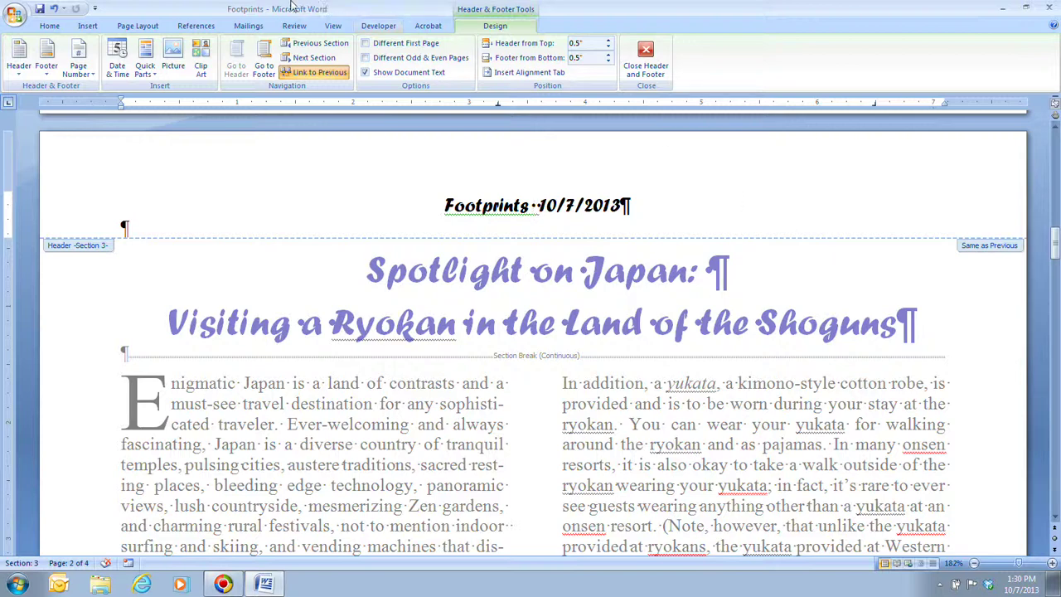
left_click(91, 26)
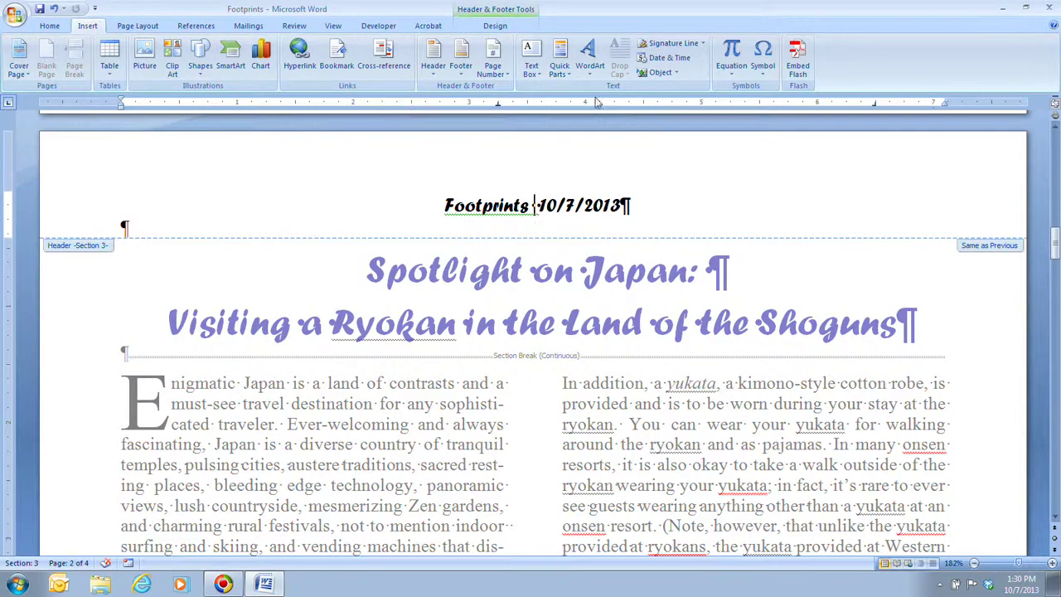
left_click(767, 78)
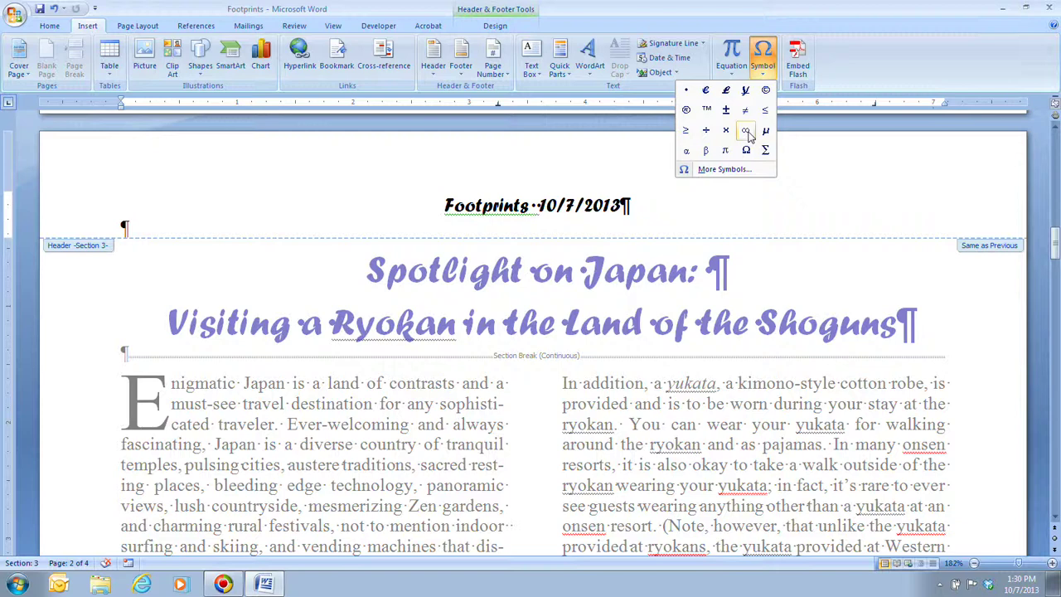
left_click(723, 169)
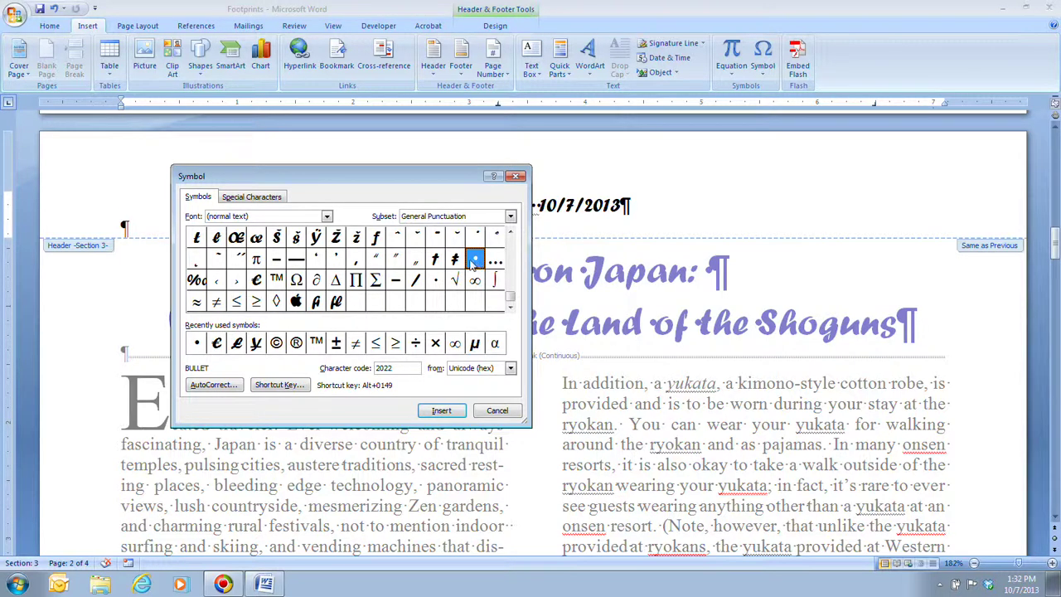
left_click(440, 411)
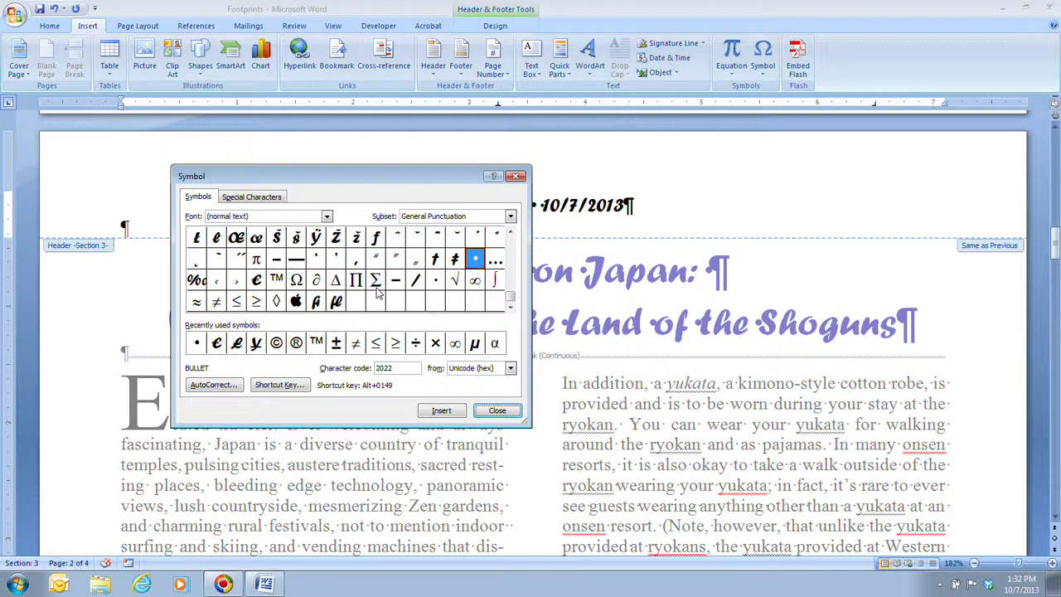
left_click(498, 411)
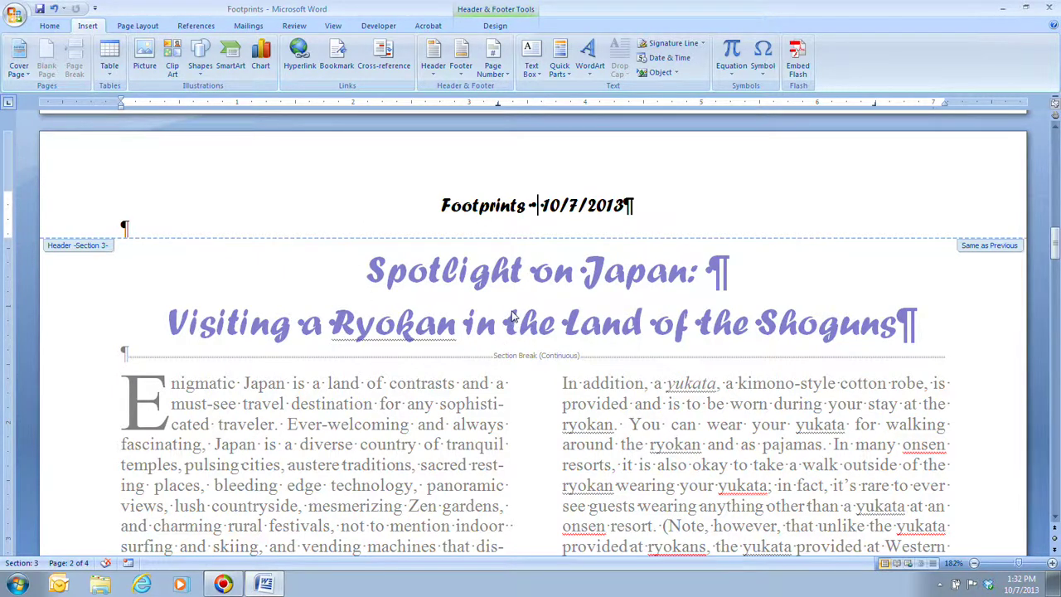
- Add a custom bottom border to the header paragraph with the dotted line style and a 2 ¼ pt width
left_click(48, 26)
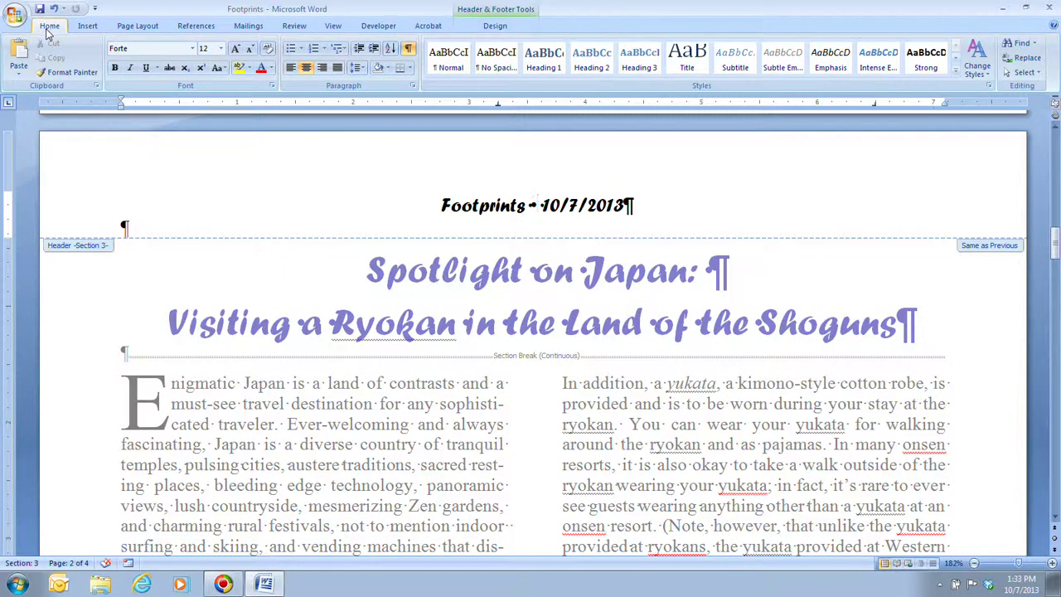
left_click(410, 71)
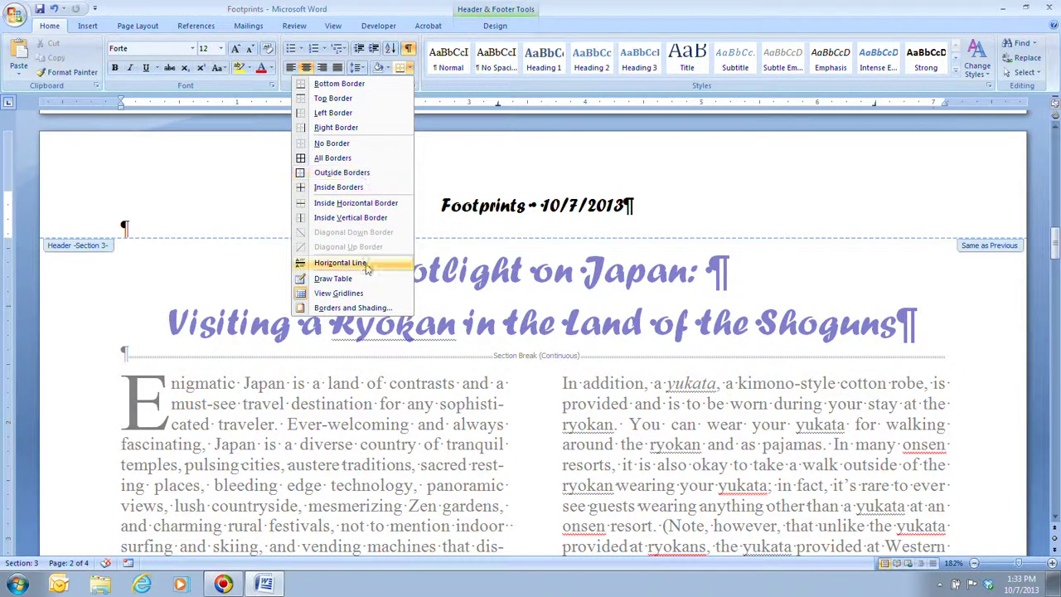
left_click(380, 309)
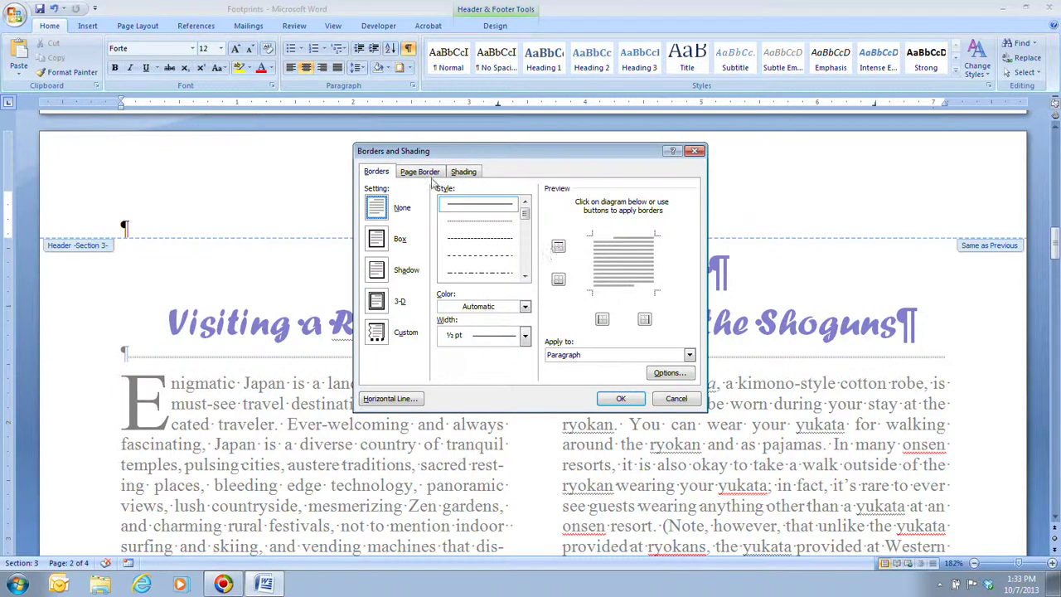
left_click(377, 172)
left_click(377, 333)
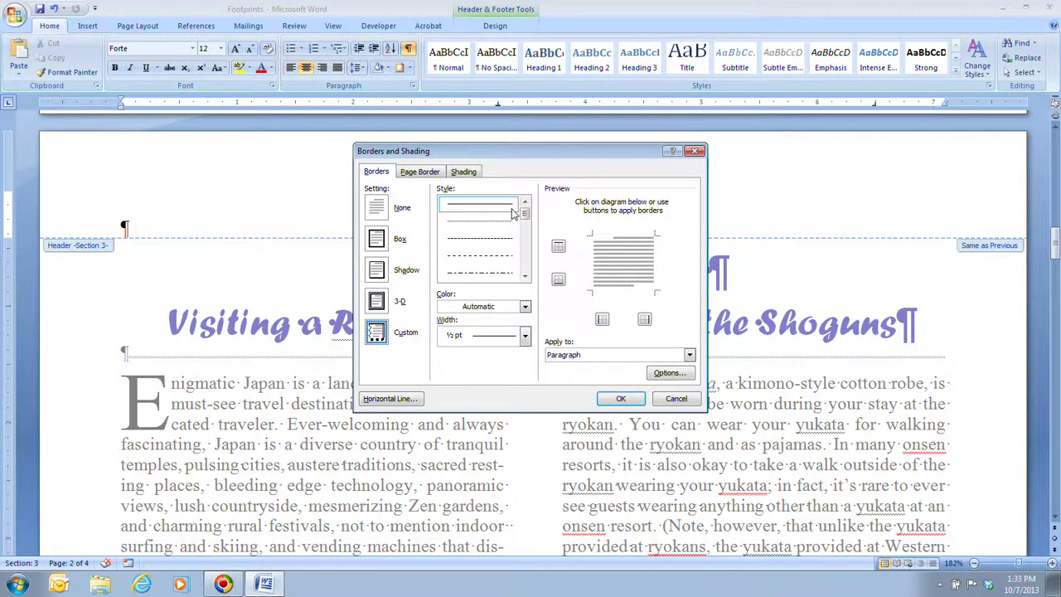
left_click(489, 223)
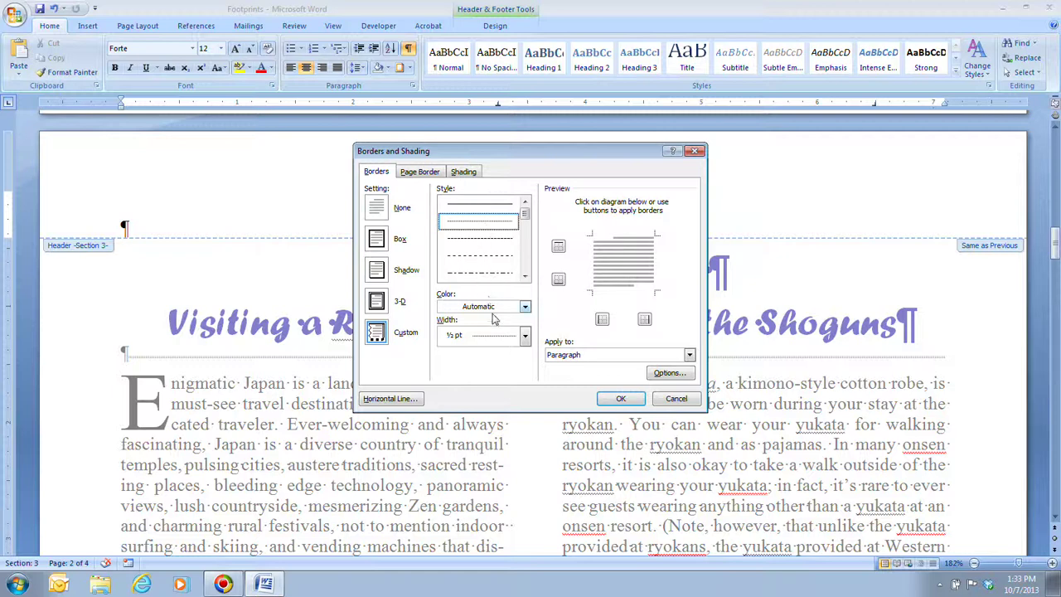
left_click(526, 338)
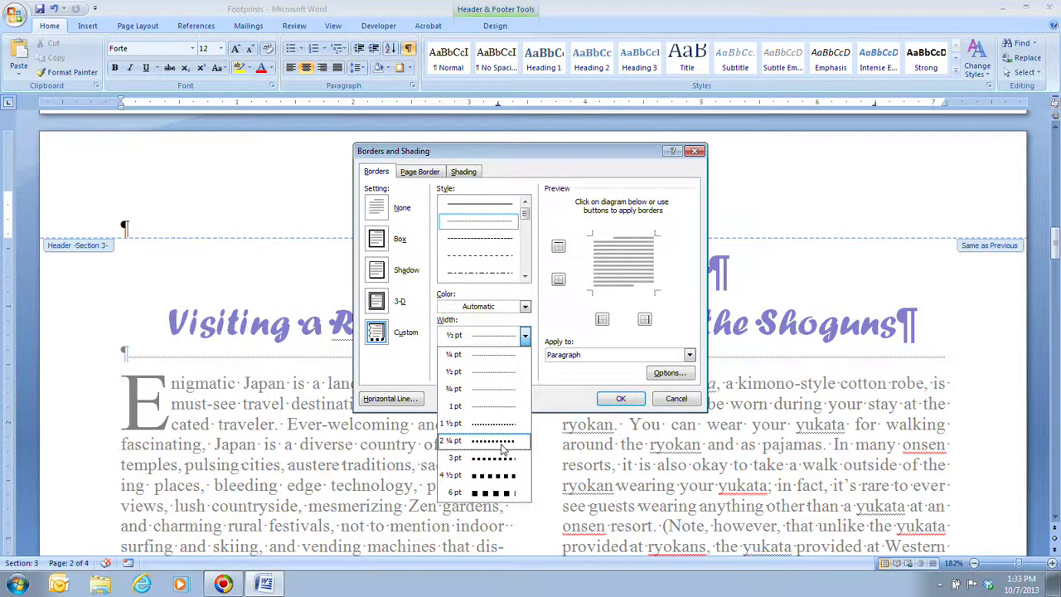
left_click(502, 448)
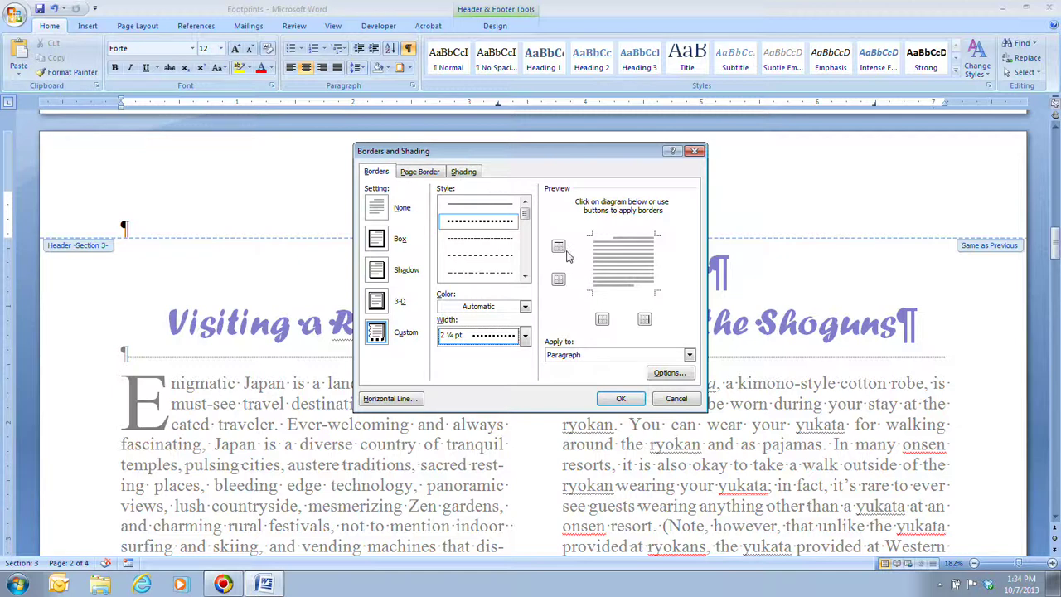
left_click(559, 282)
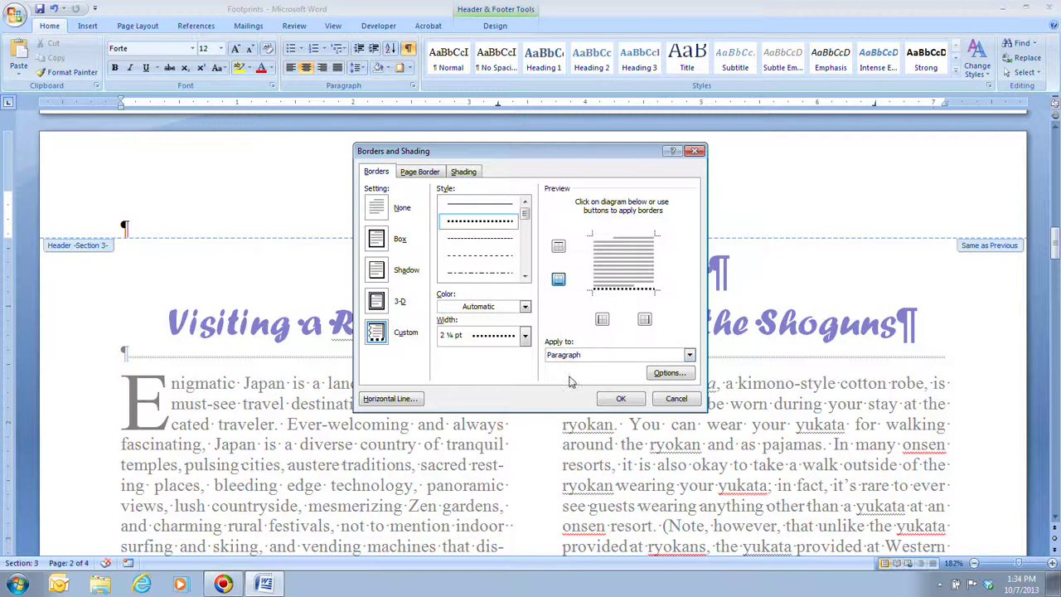
left_click(618, 400)
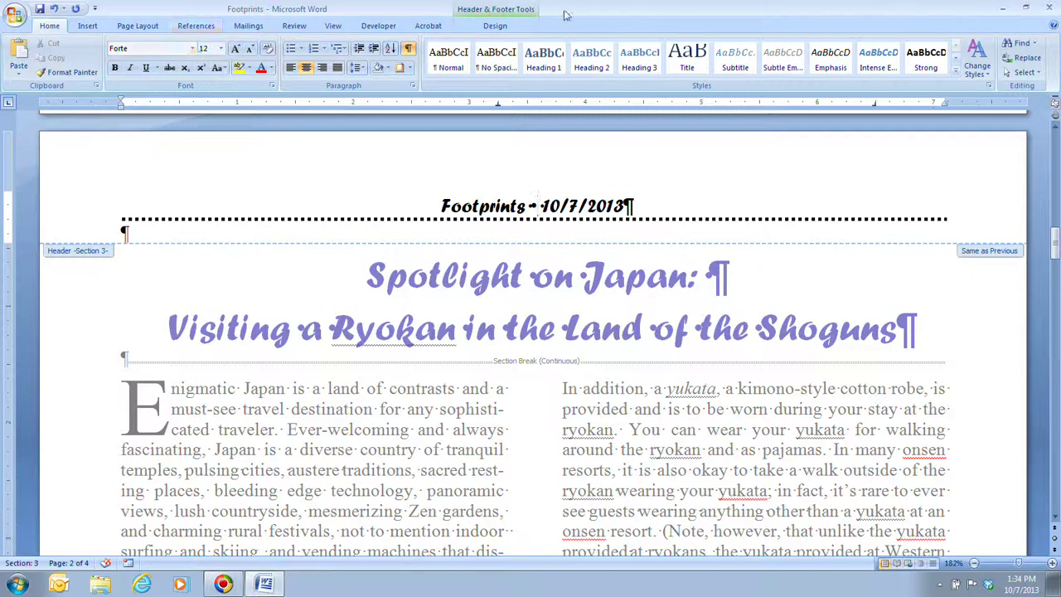
- Close the header area and hide the formatting marks
left_click(504, 27)
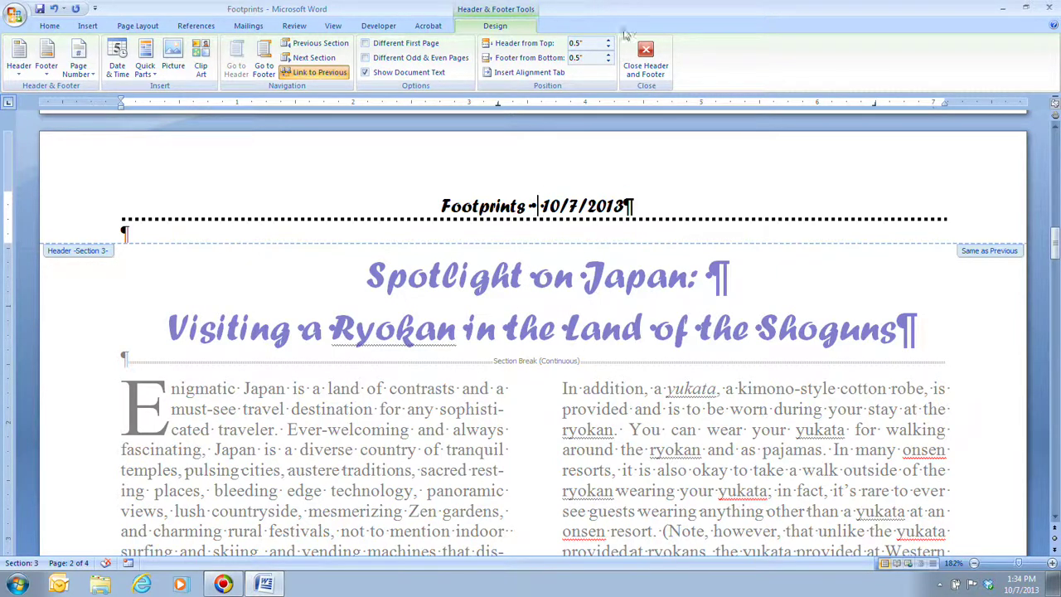
left_click(651, 75)
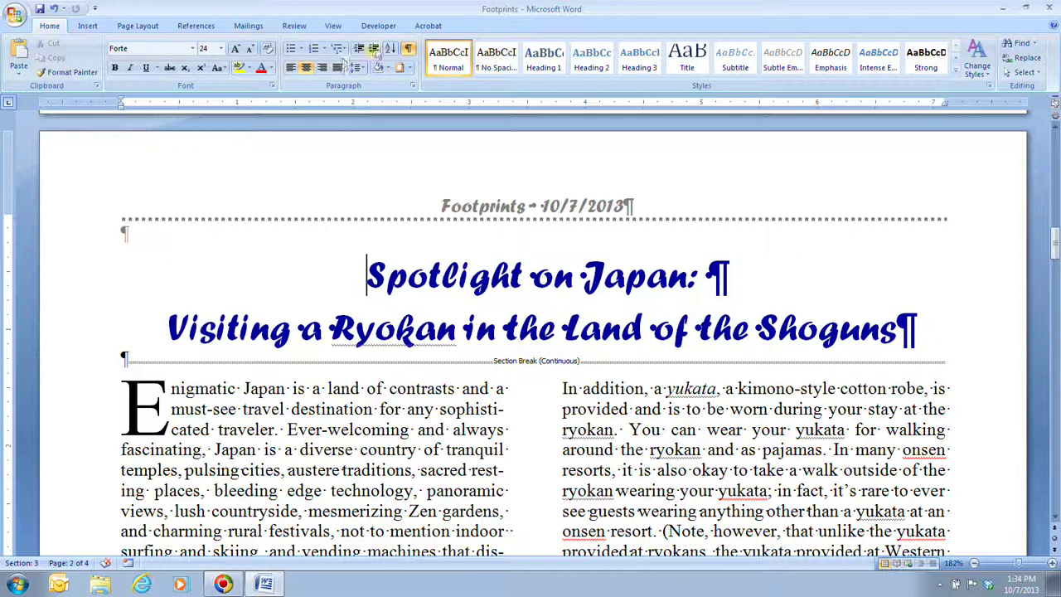
left_click(408, 48)
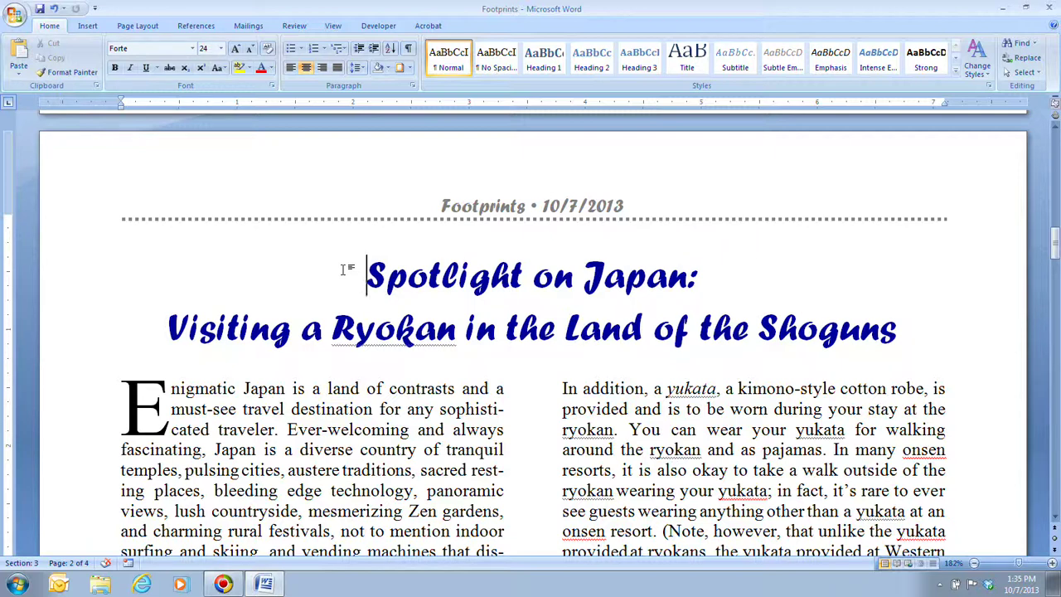
- Give the newsletter's first page a different, blank header by enabling Different First Page in section 1, and return to the document body
key("ctrl+Home")
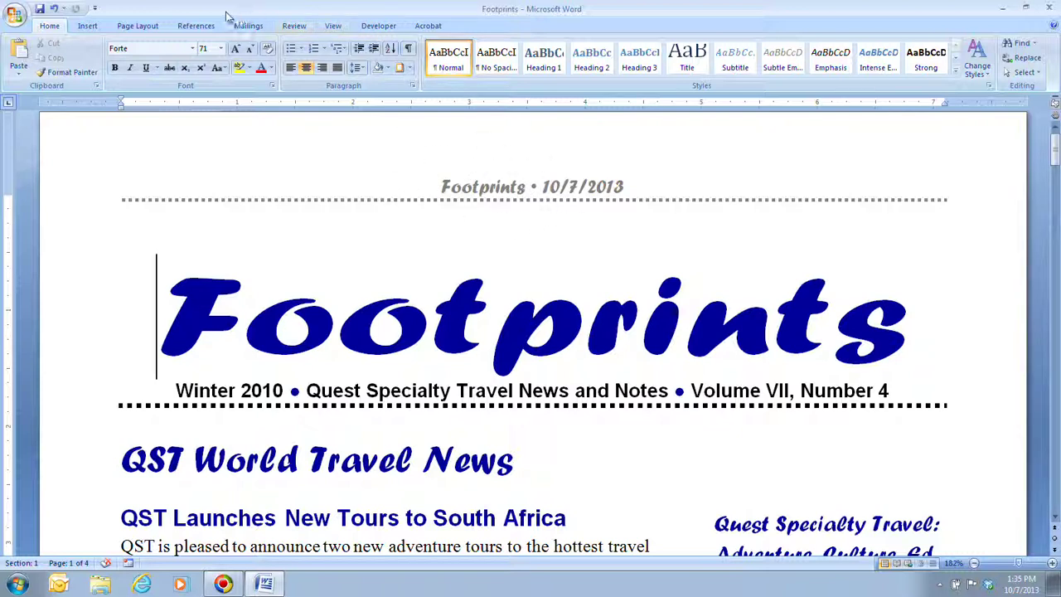
left_click(87, 26)
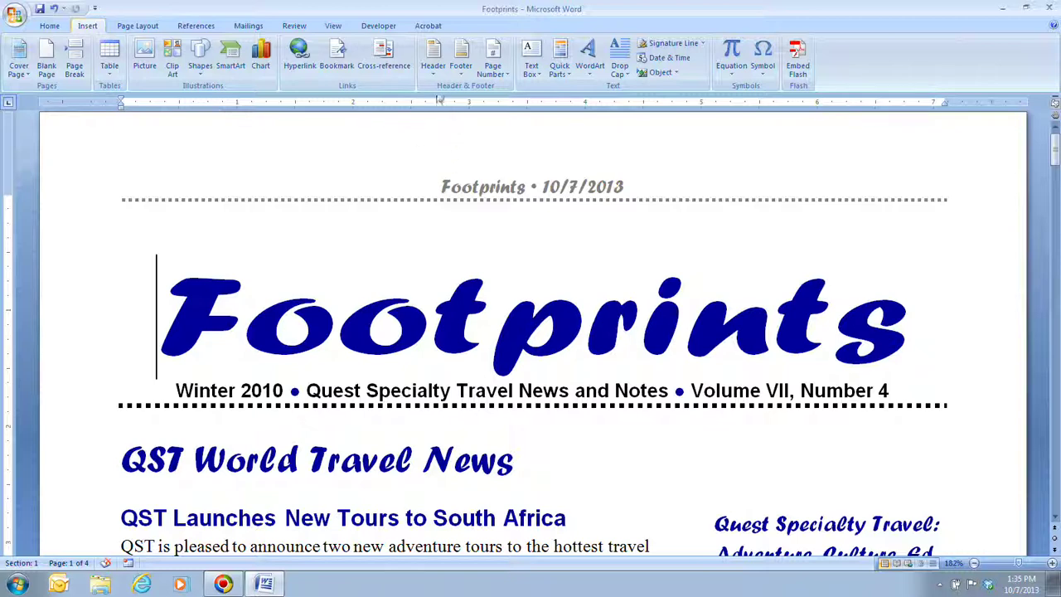
left_click(433, 60)
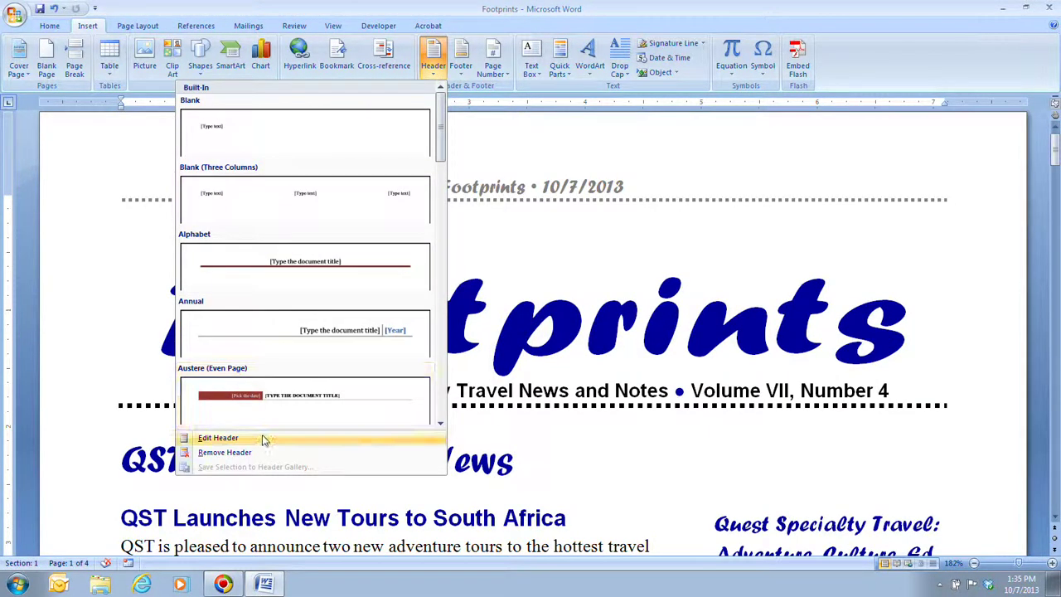
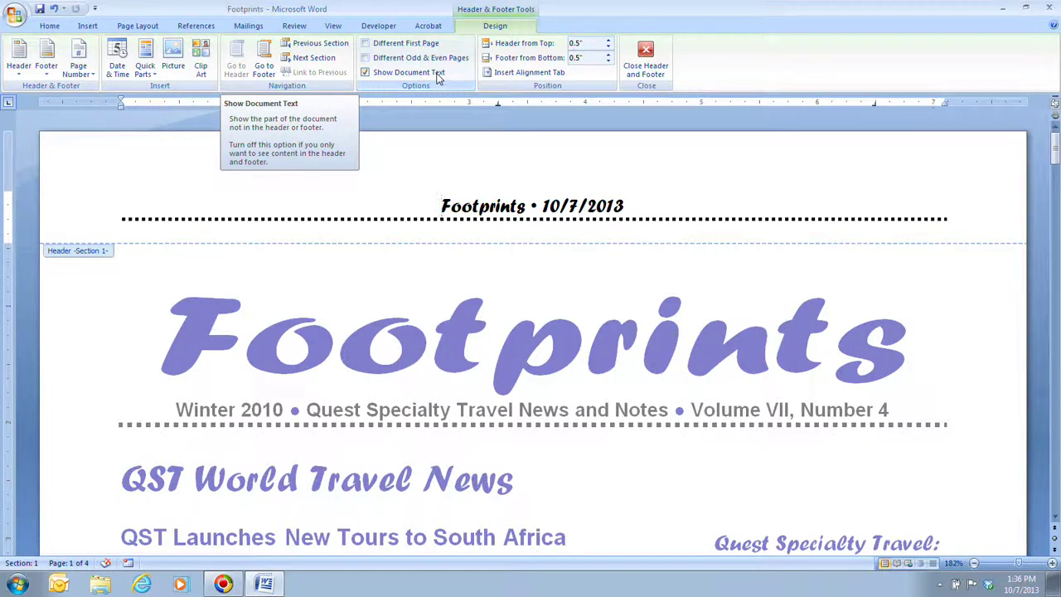
left_click(370, 47)
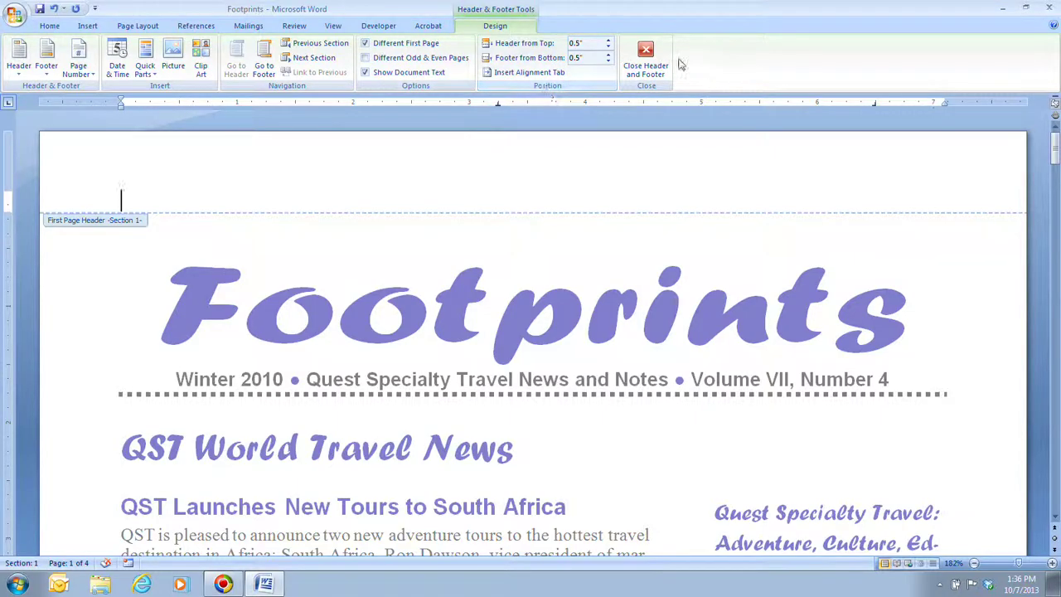
left_click(646, 60)
- Examine the headers and footers on every page from the first through page 4
scroll(756, 371, "down", 10)
scroll(756, 370, "up", 10)
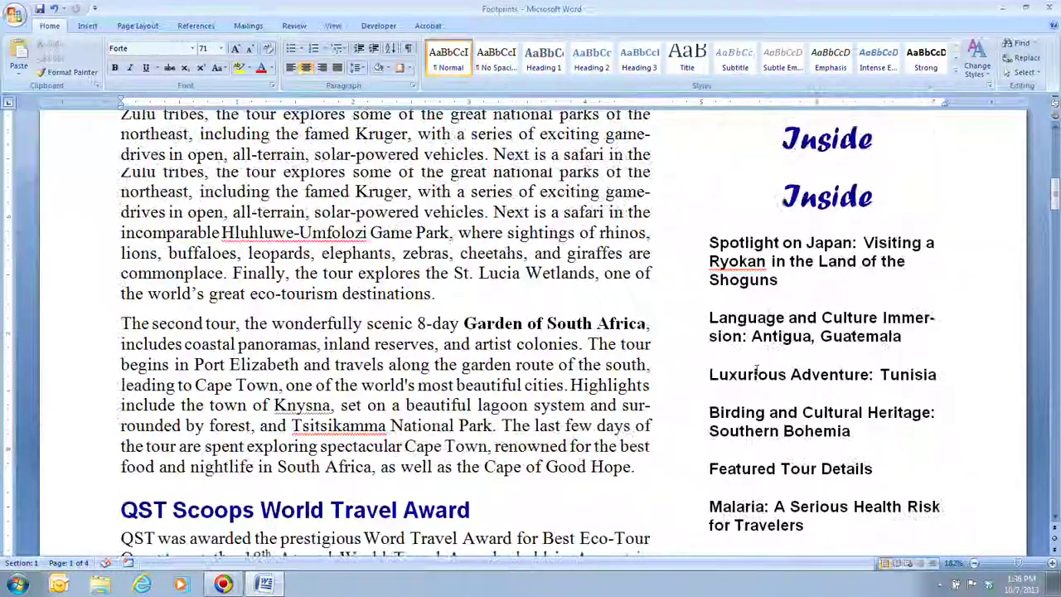
scroll(464, 184, "down", 15)
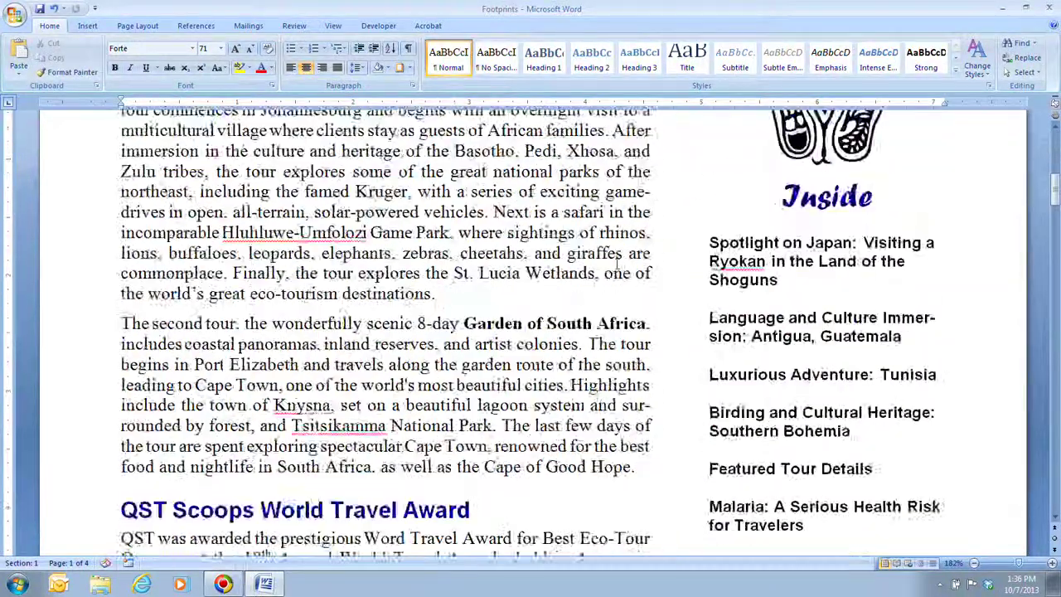
scroll(541, 253, "down", 3)
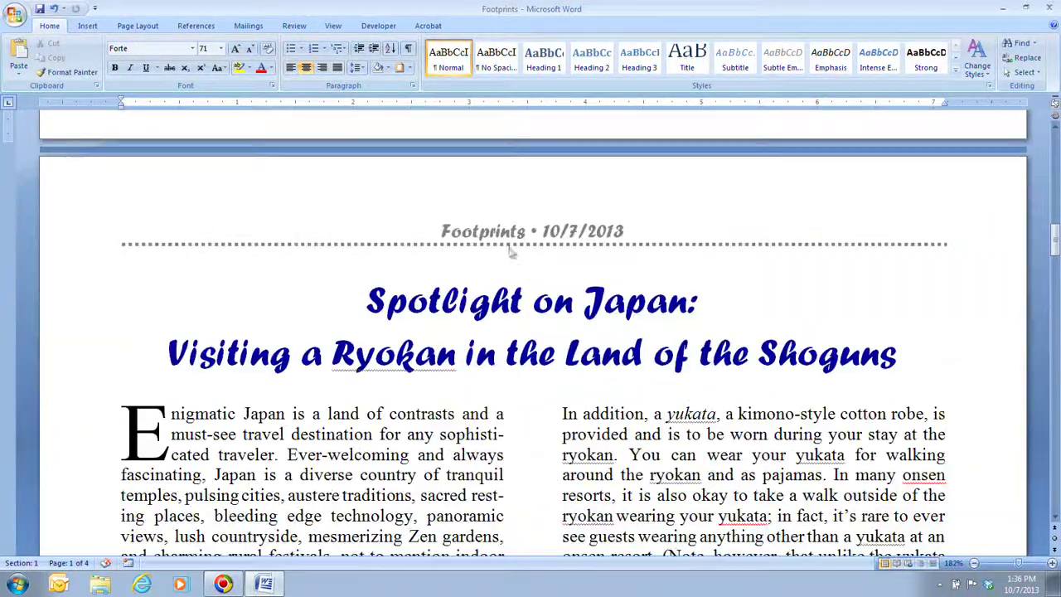
scroll(455, 242, "down", 7)
scroll(454, 242, "down", 5)
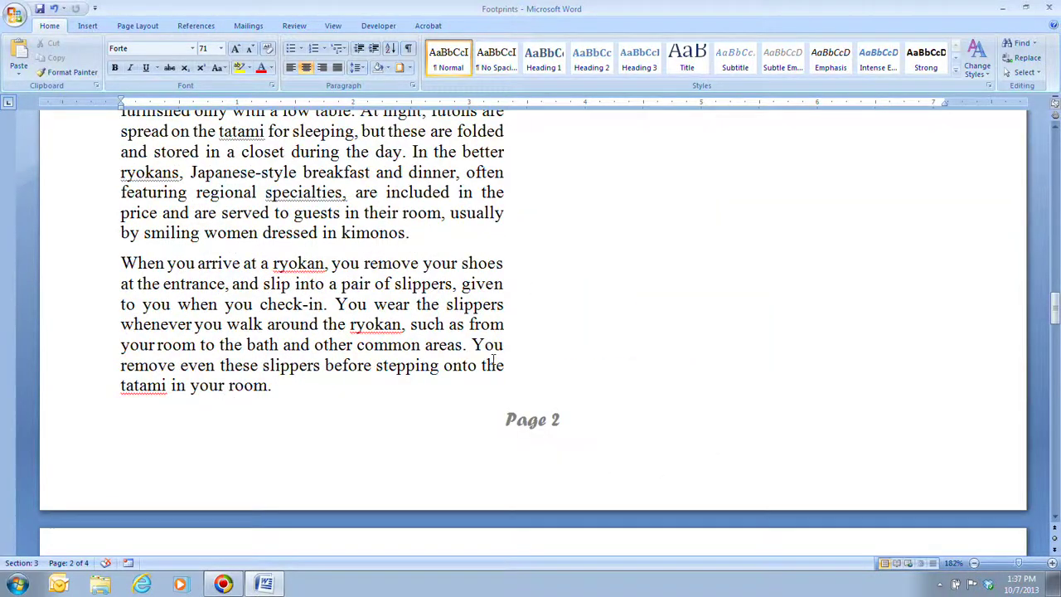
scroll(493, 362, "down", 20)
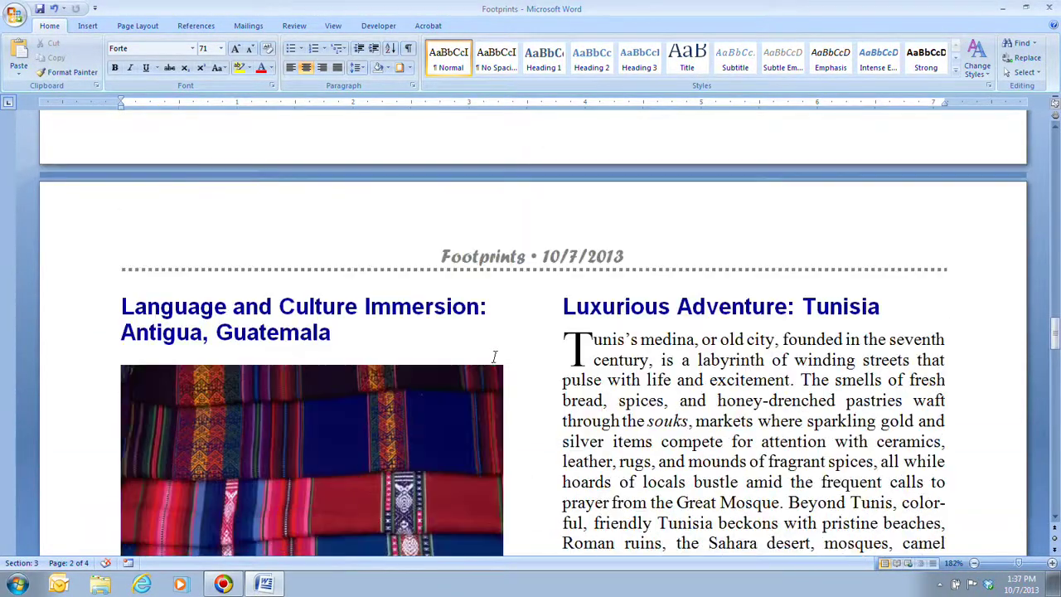
scroll(519, 356, "down", 20)
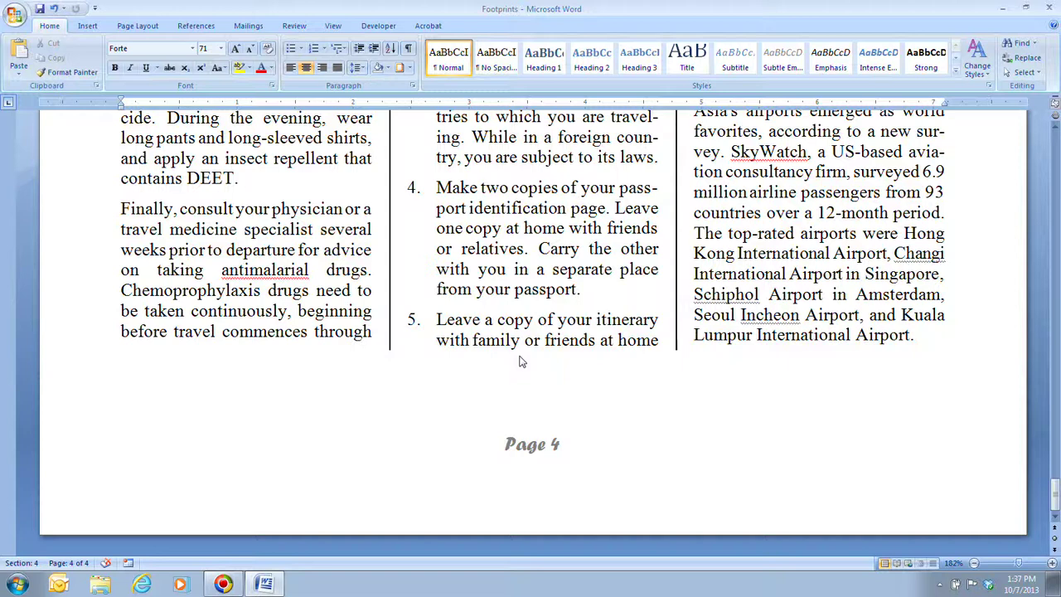
- Save the newsletter and check the header and footer areas of the first page
left_click(39, 9)
scroll(531, 331, "up", 5)
scroll(766, 427, "up", 20)
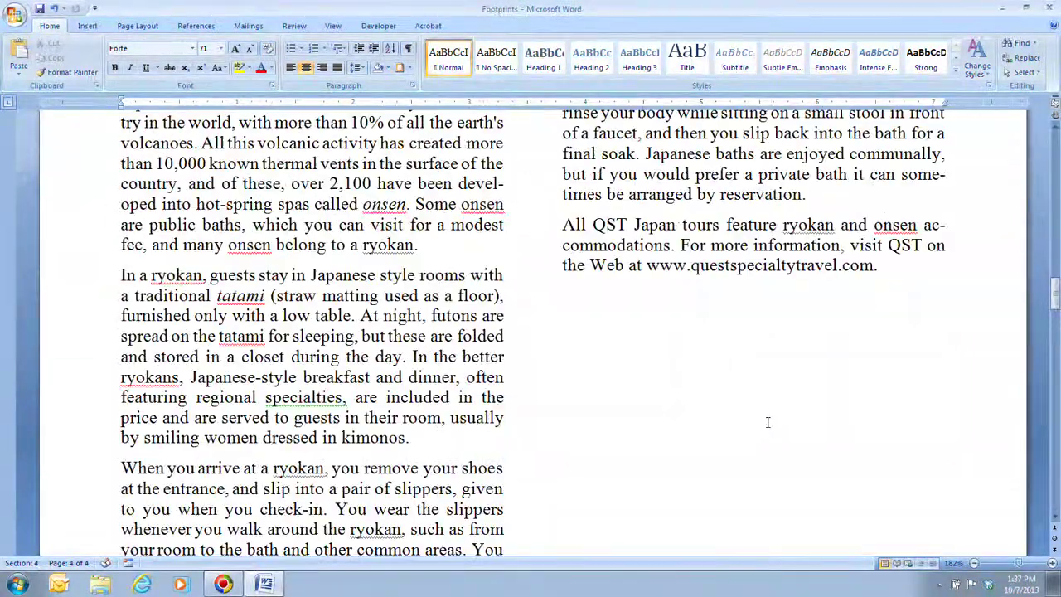
scroll(767, 427, "up", 15)
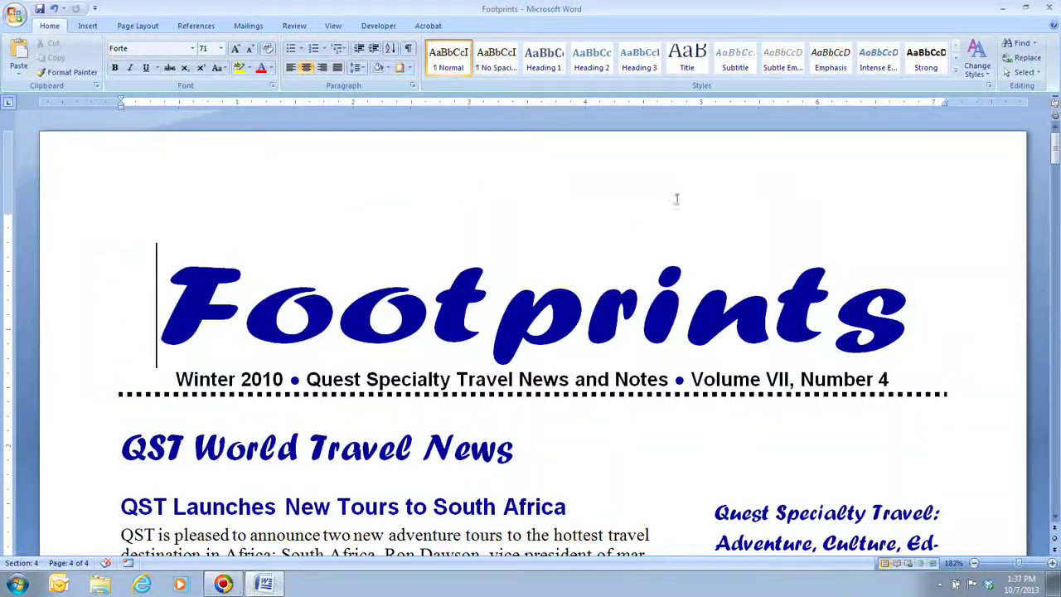
scroll(568, 218, "down", 3)
scroll(630, 281, "down", 5)
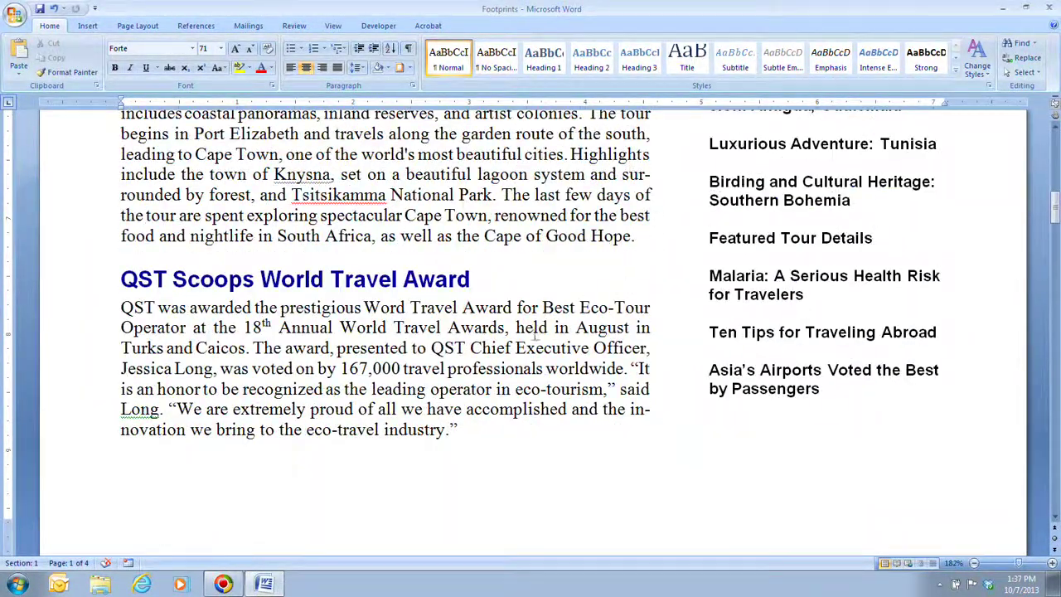